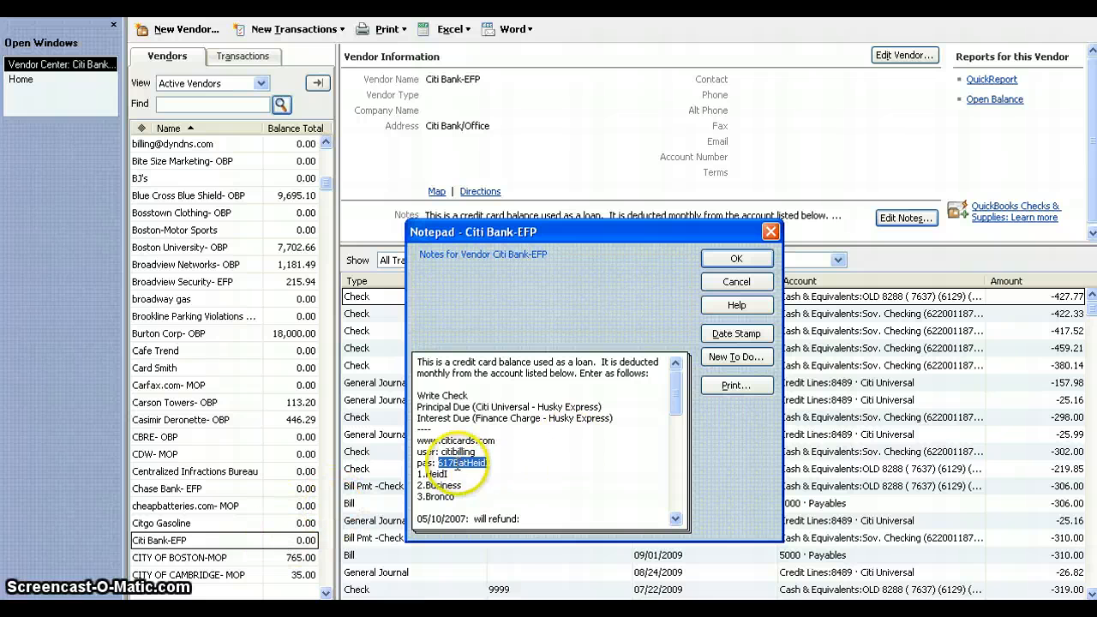
- Close the vendor's notes, sign on to the Citi card account in the browser, and open its statement download page
{"action": "left_click", "coordinate": [741, 260]}
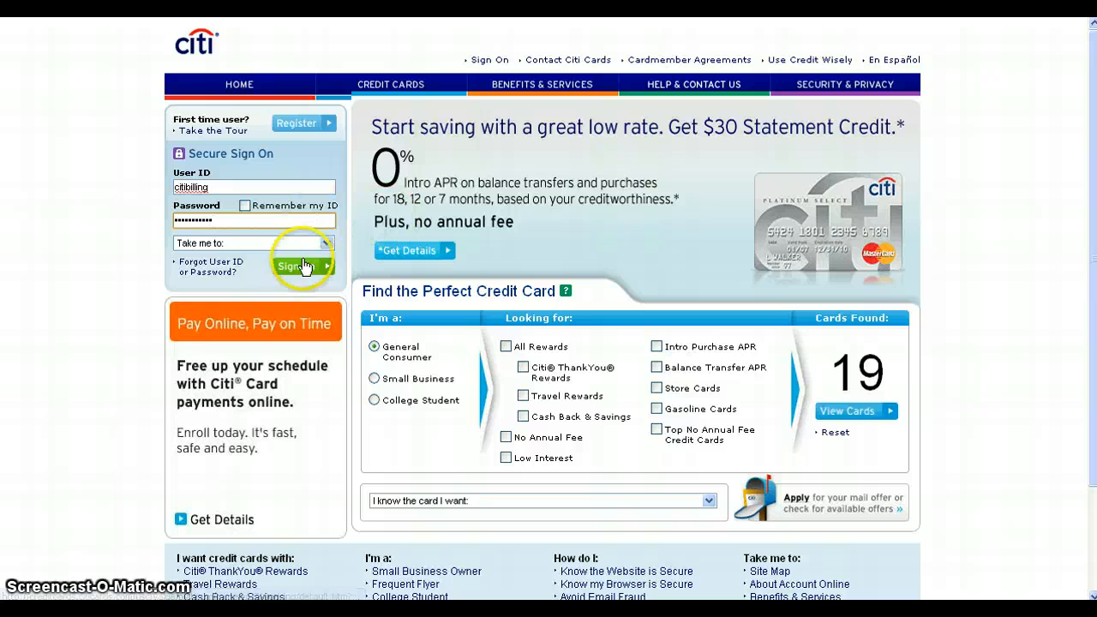
{"action": "left_click", "coordinate": [296, 267]}
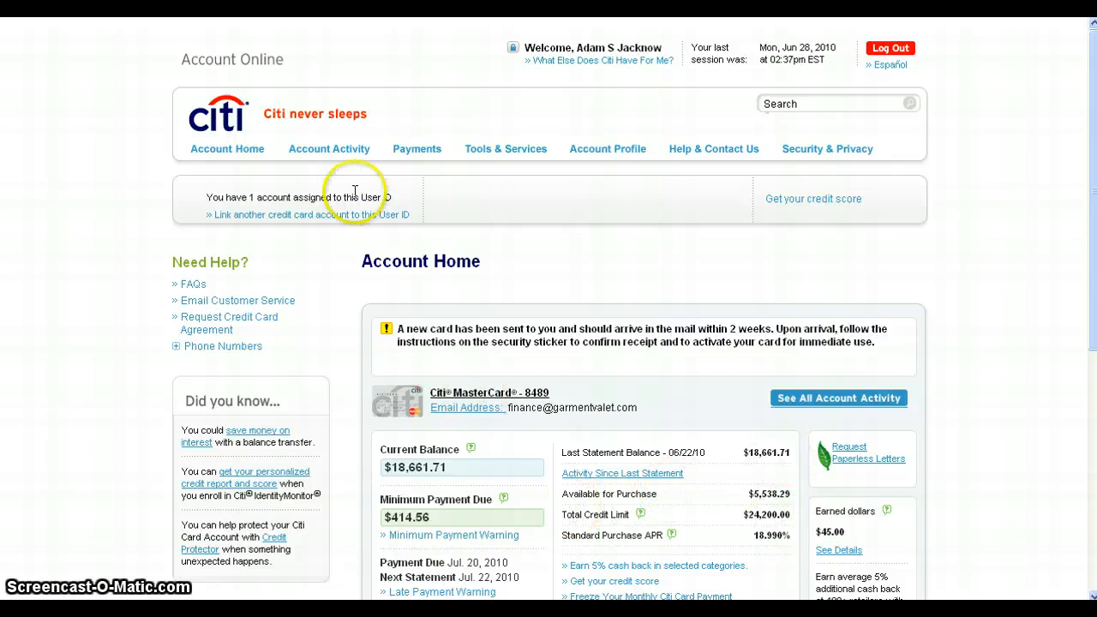
{"action": "mouse_move", "coordinate": [333, 150]}
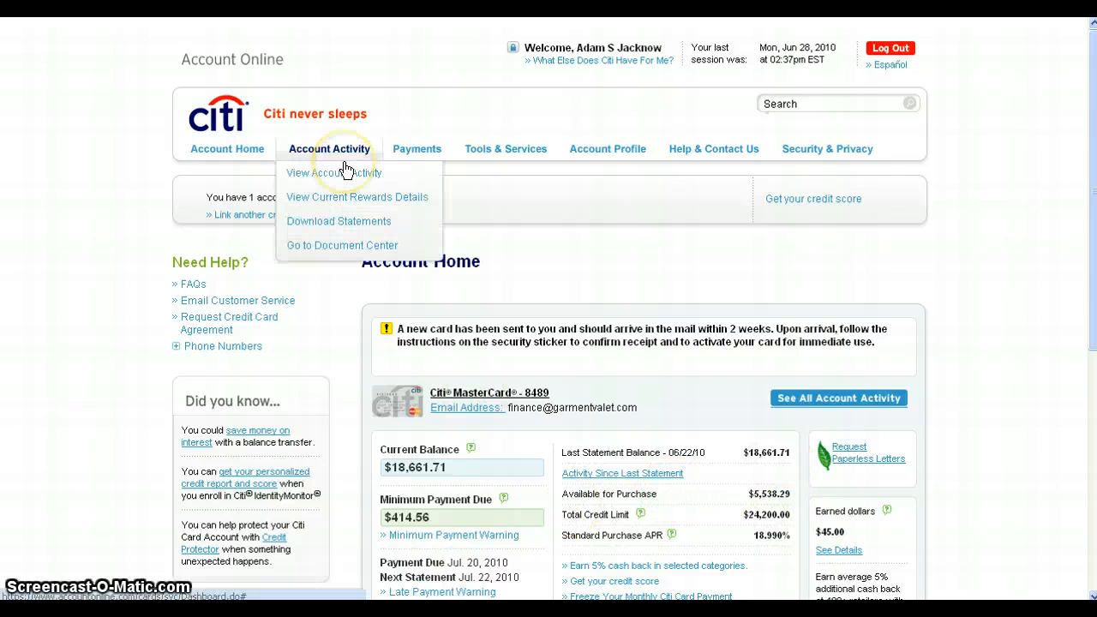
{"action": "left_click", "coordinate": [339, 222]}
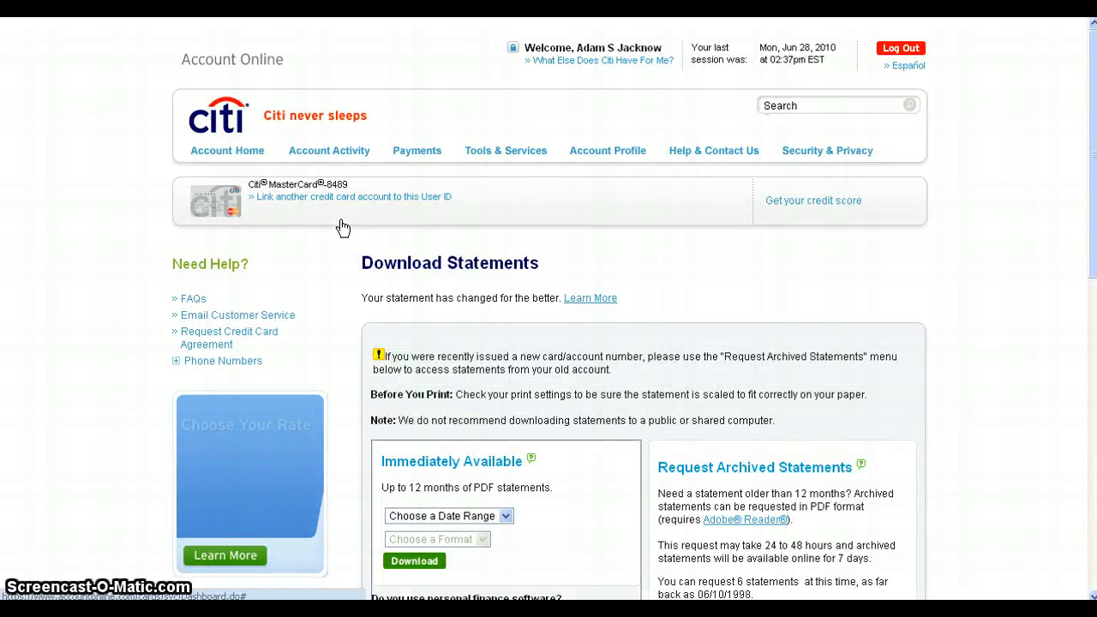
- Download the 06/22/2010 credit card statement in PDF format and open the file
{"action": "left_click", "coordinate": [506, 516]}
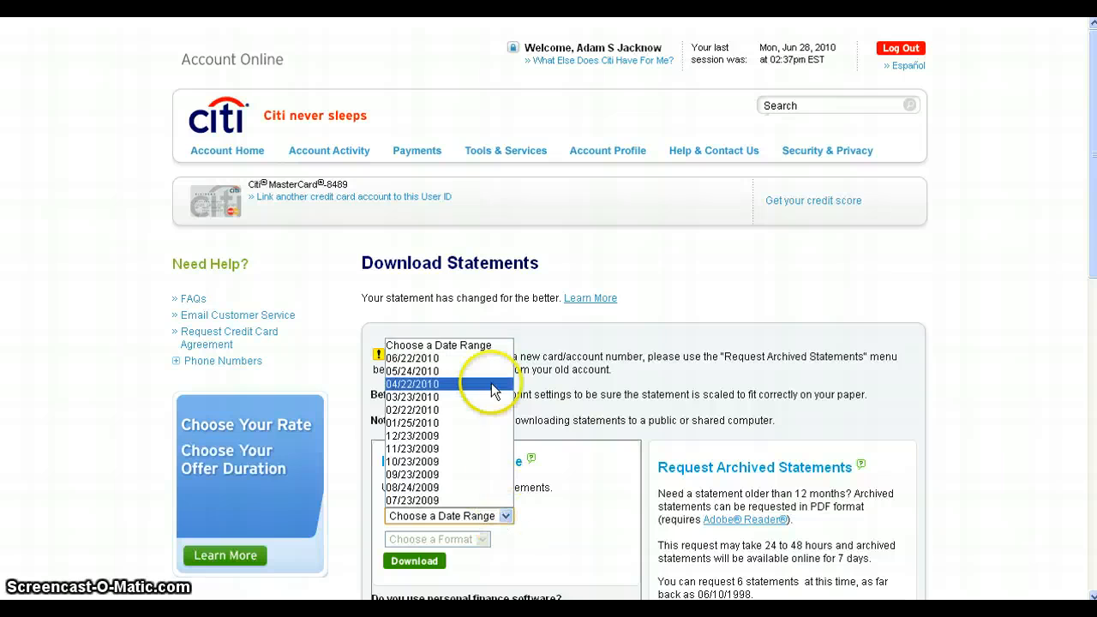
{"action": "left_click", "coordinate": [441, 359]}
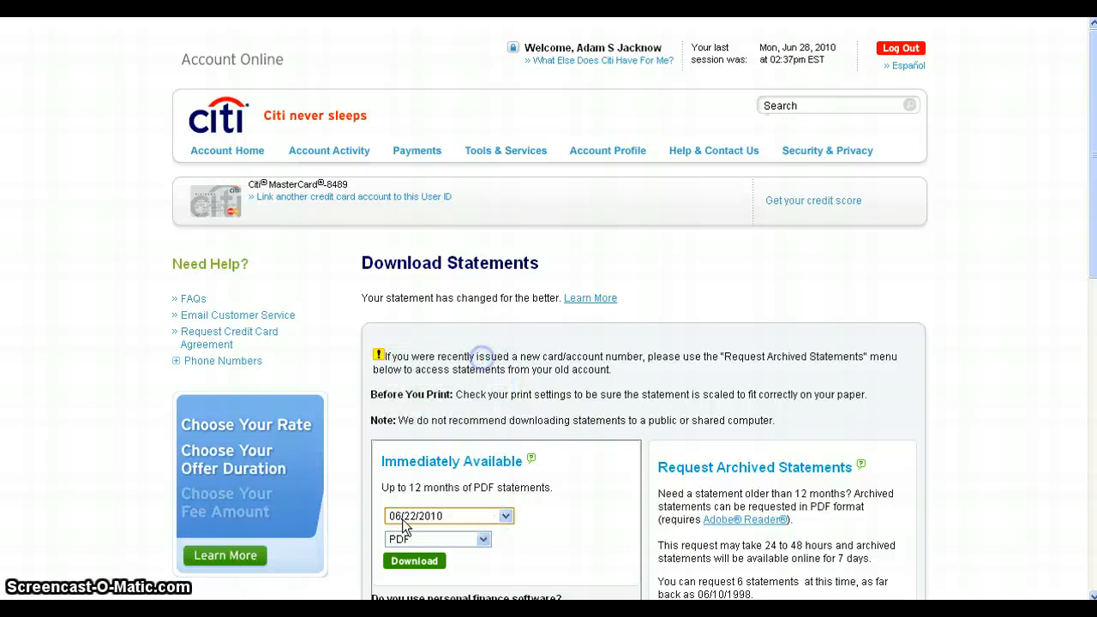
{"action": "left_click", "coordinate": [415, 563]}
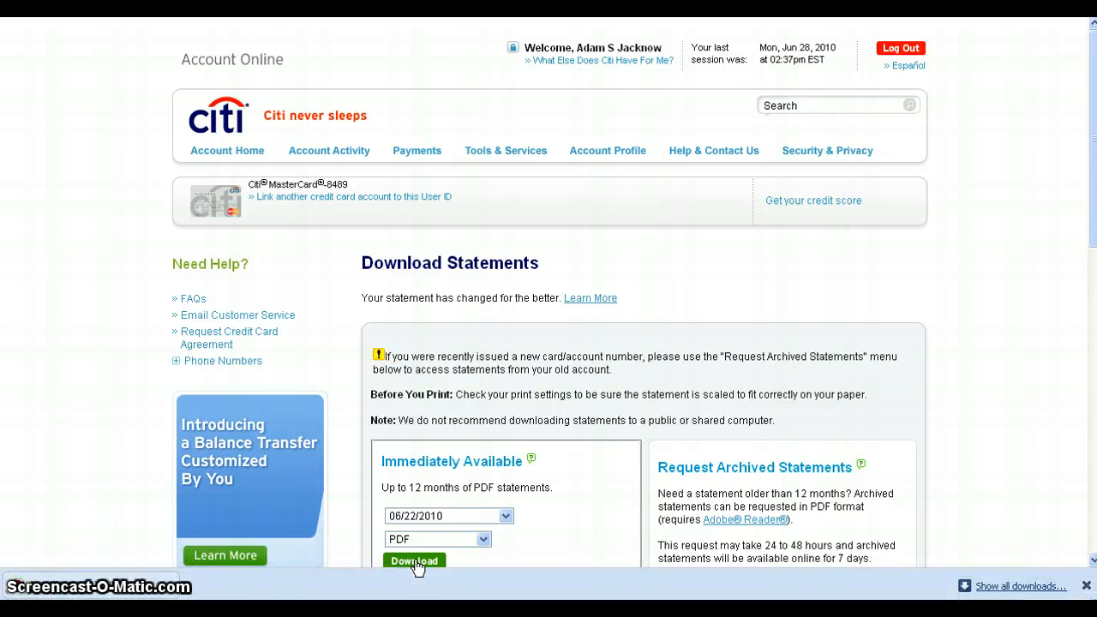
{"action": "left_click", "coordinate": [98, 592]}
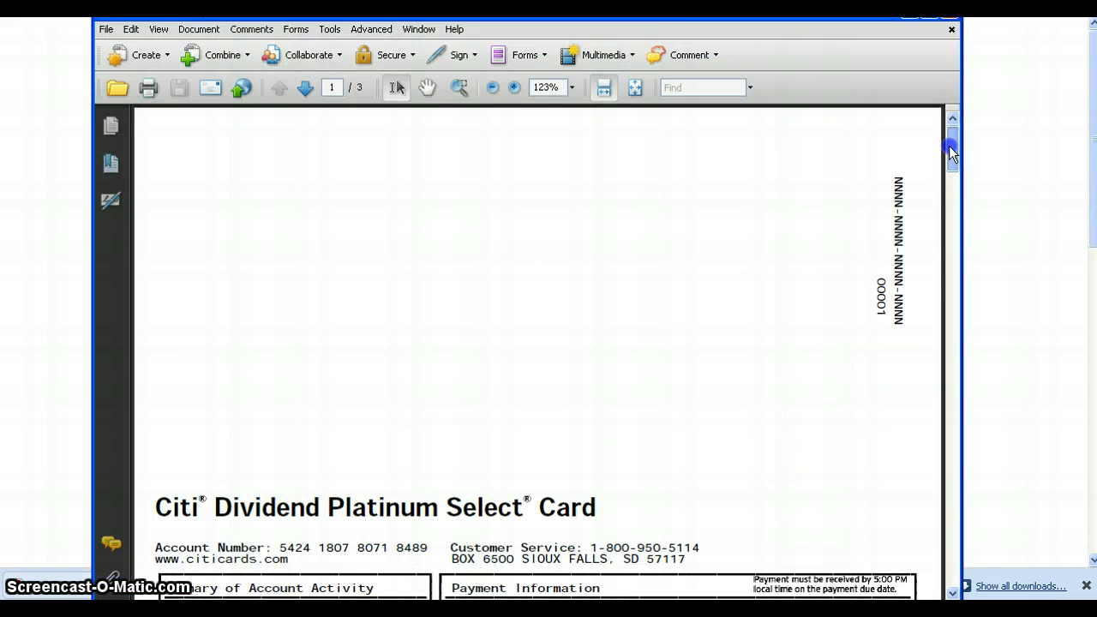
- Examine the statement's interest charged, minimum payment due, and the notice about the next Autopay deduction
{"action": "left_click_drag", "start_coordinate": [949, 145], "coordinate": [948, 180]}
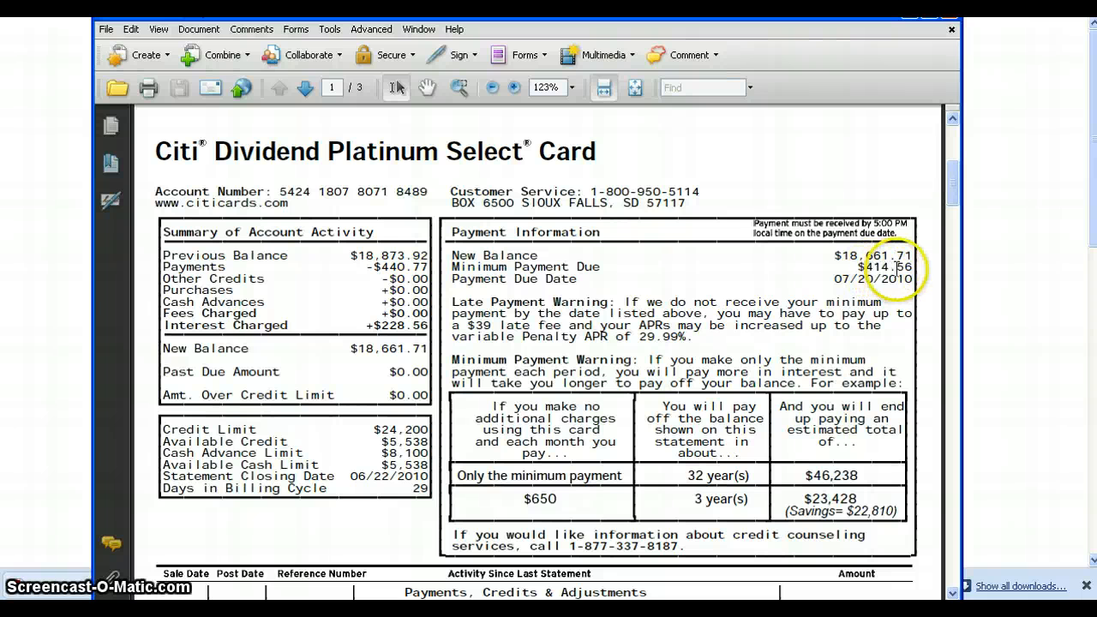
{"action": "left_click", "coordinate": [424, 327]}
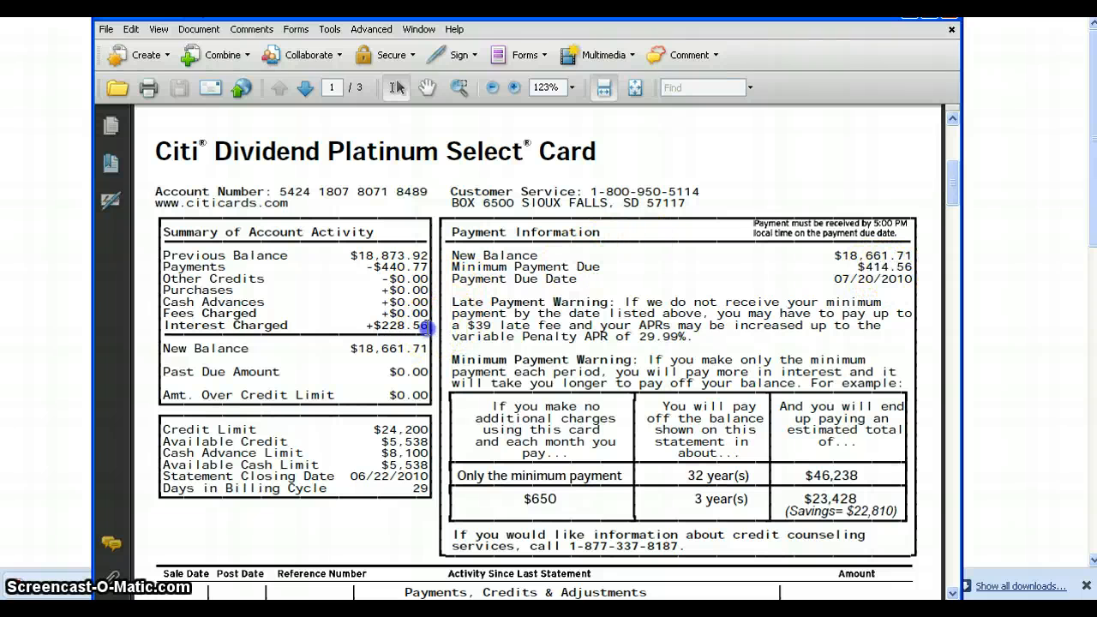
{"action": "left_click_drag", "start_coordinate": [424, 327], "coordinate": [375, 327]}
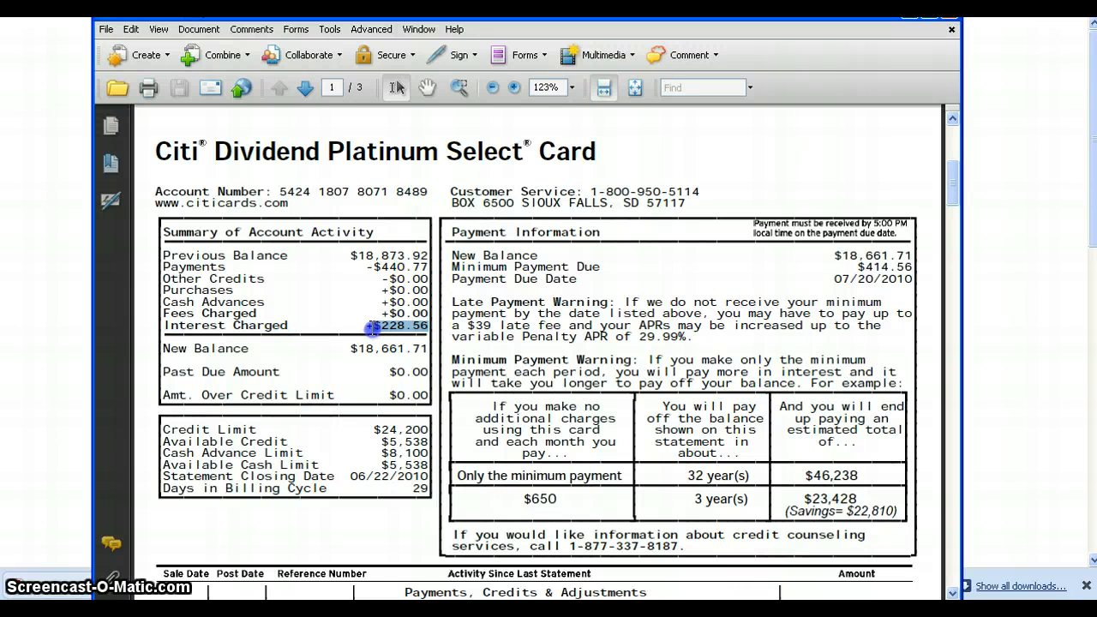
{"action": "left_click_drag", "start_coordinate": [373, 326], "coordinate": [374, 328]}
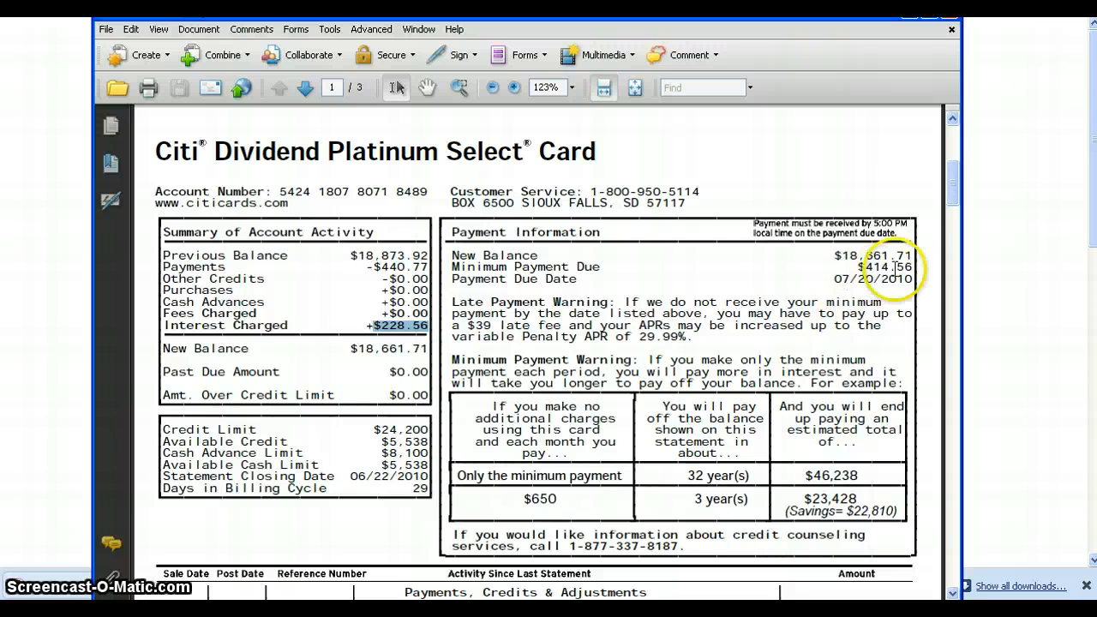
{"action": "left_click_drag", "start_coordinate": [952, 189], "coordinate": [921, 244]}
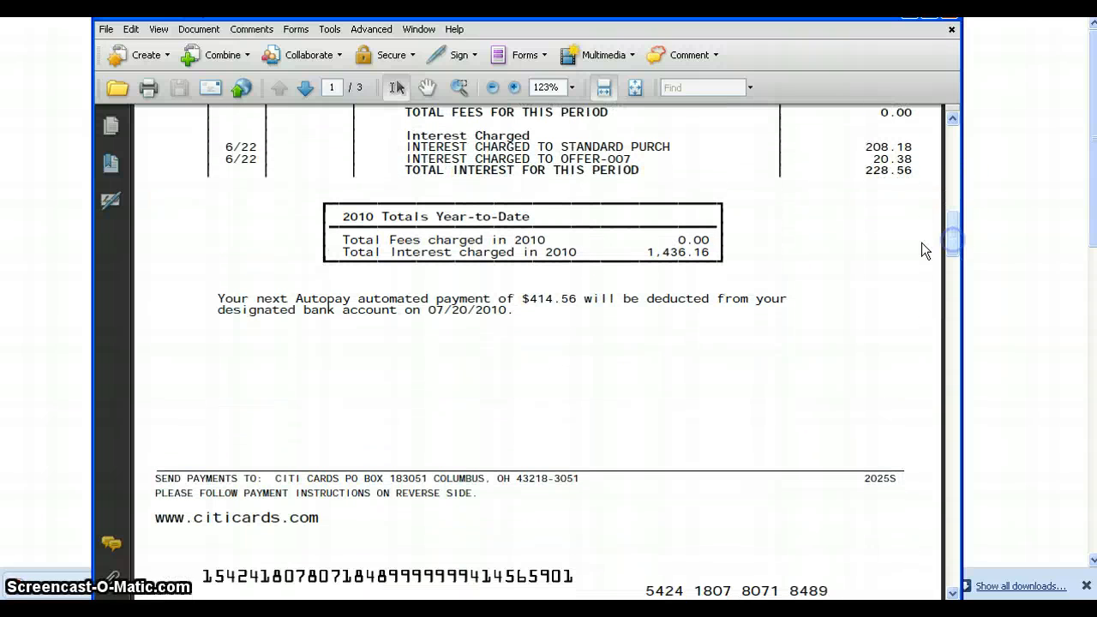
{"action": "left_click_drag", "start_coordinate": [213, 296], "coordinate": [752, 341]}
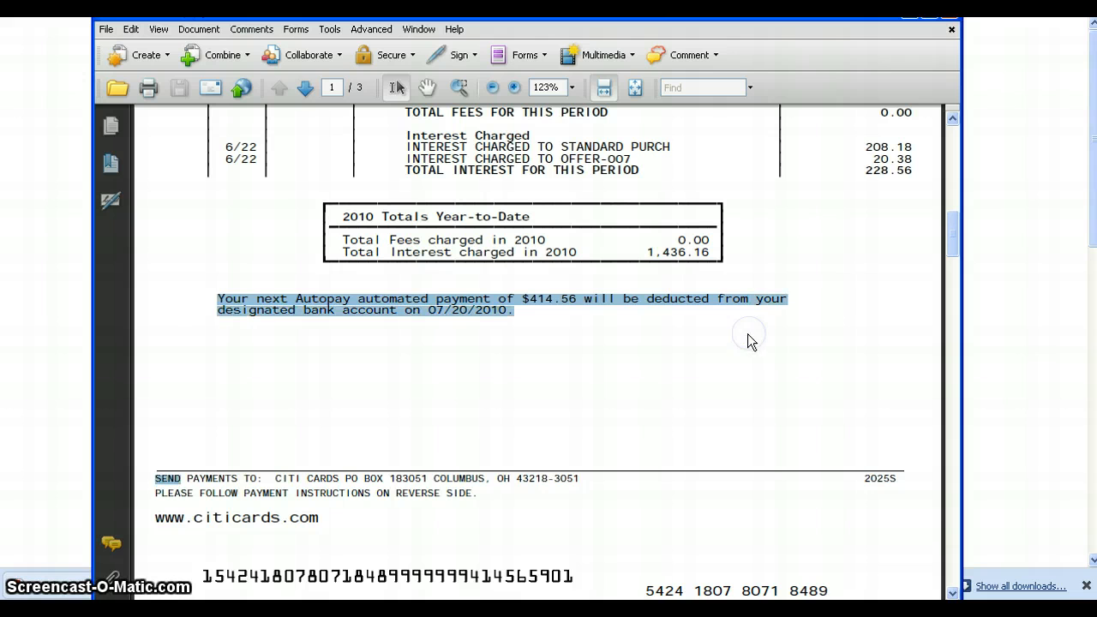
{"action": "left_click", "coordinate": [682, 329]}
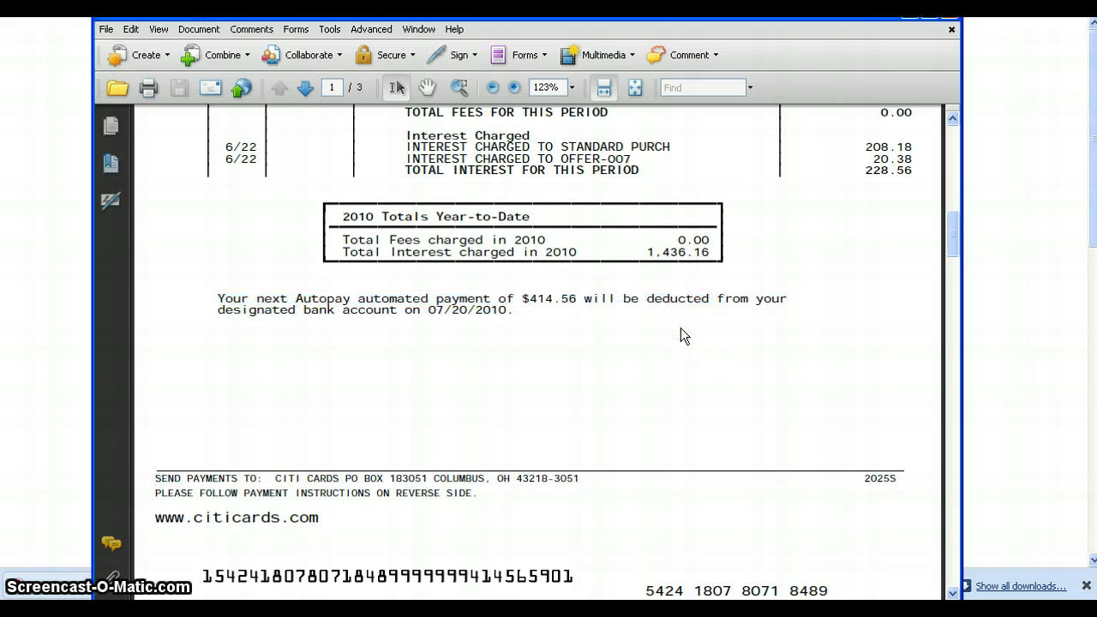
- Switch to QuickBooks, open the 05/16/2010 check for vendor Citi Bank-EFP, and create a duplicate of it
{"action": "key", "text": "alt+Tab"}
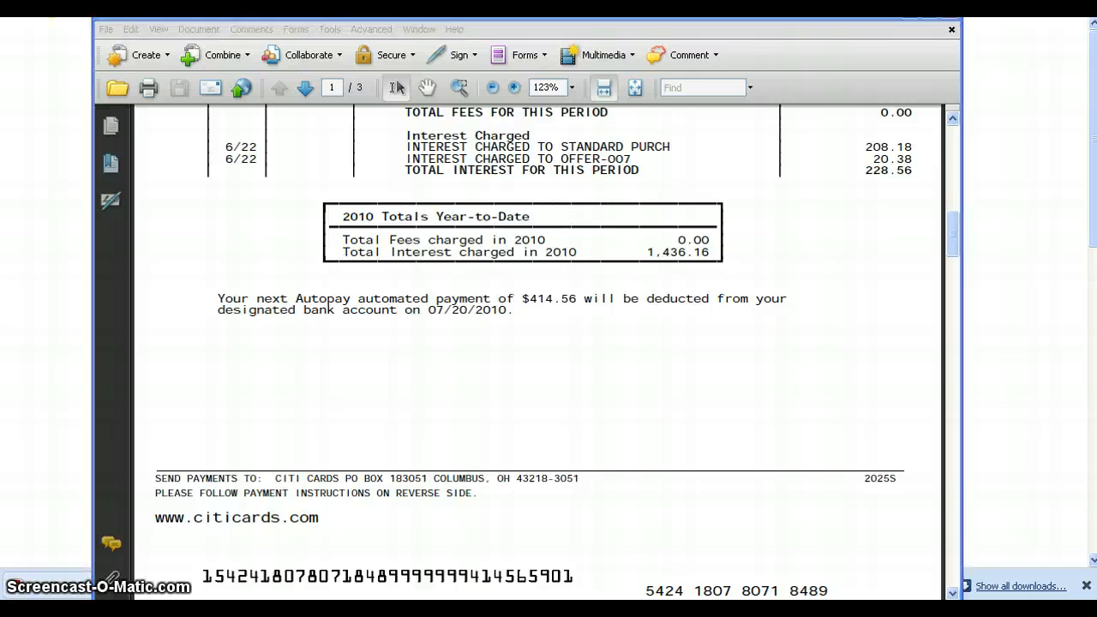
{"action": "left_click", "coordinate": [167, 572]}
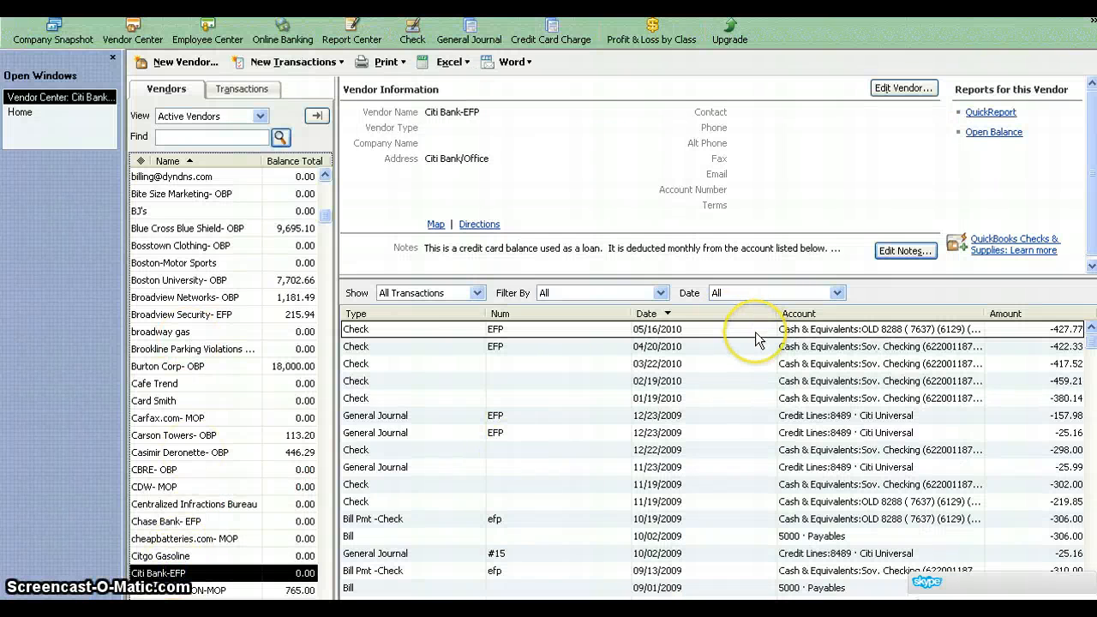
{"action": "left_click", "coordinate": [908, 336]}
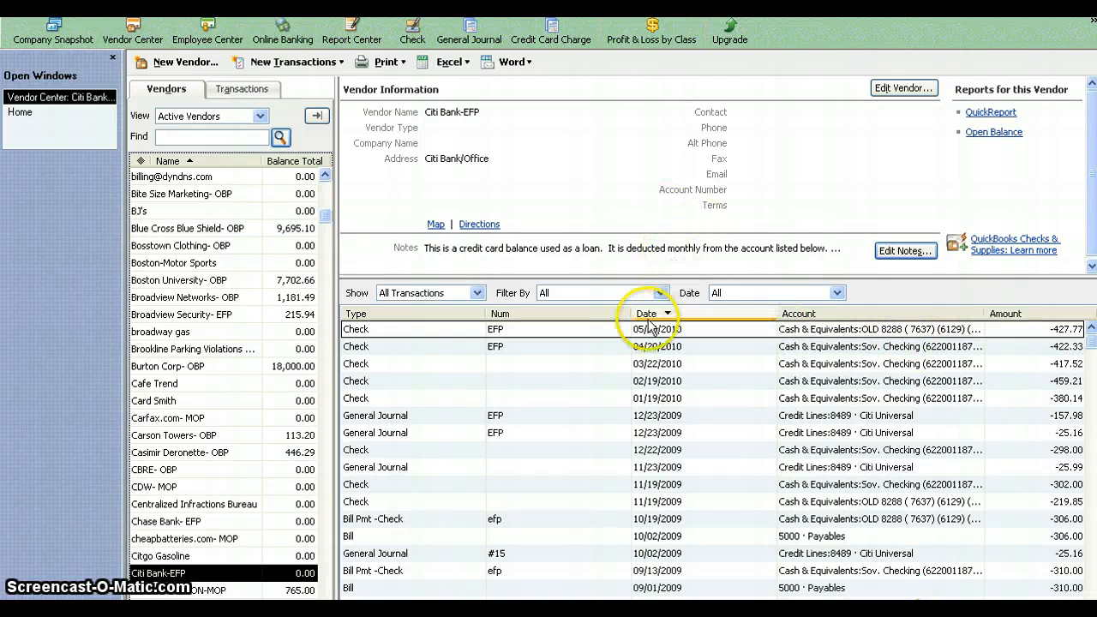
{"action": "double_click", "coordinate": [650, 334]}
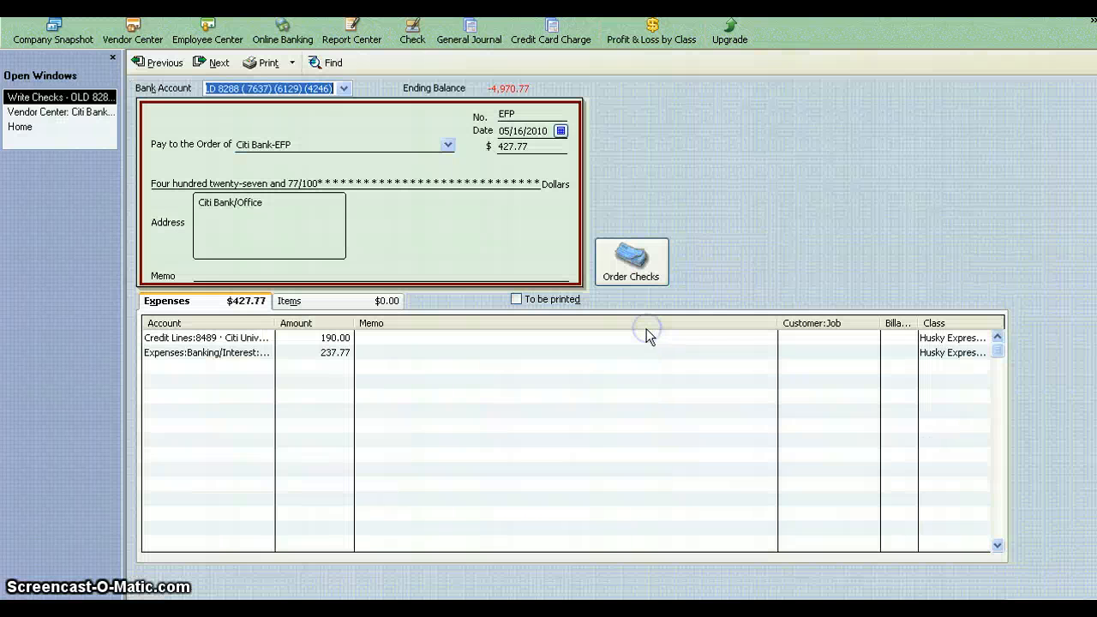
{"action": "left_click", "coordinate": [54, 9]}
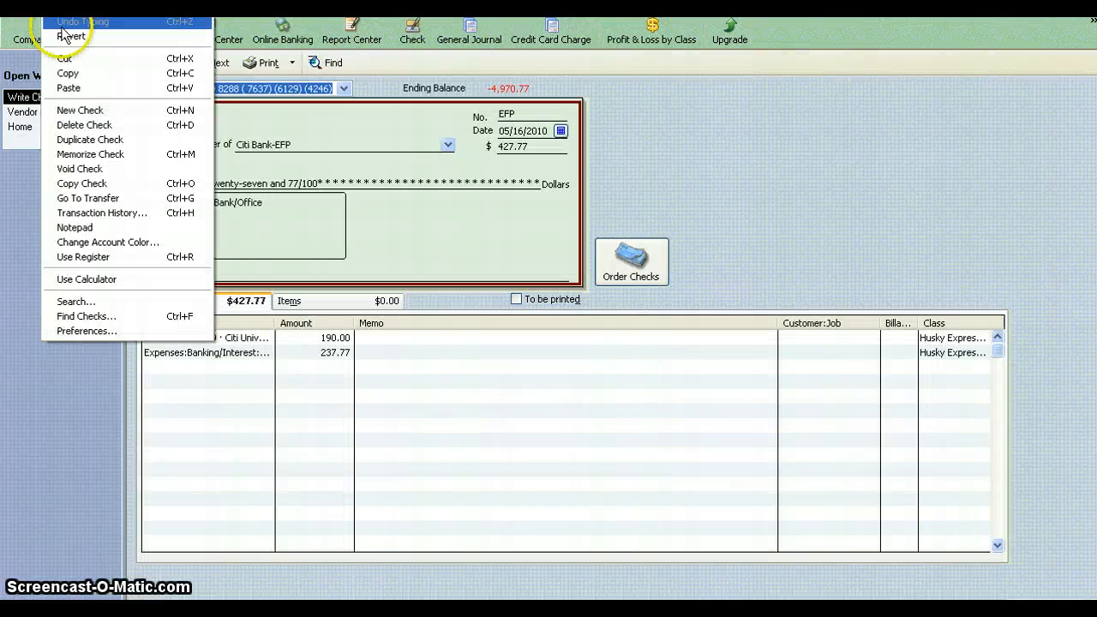
{"action": "left_click", "coordinate": [103, 139]}
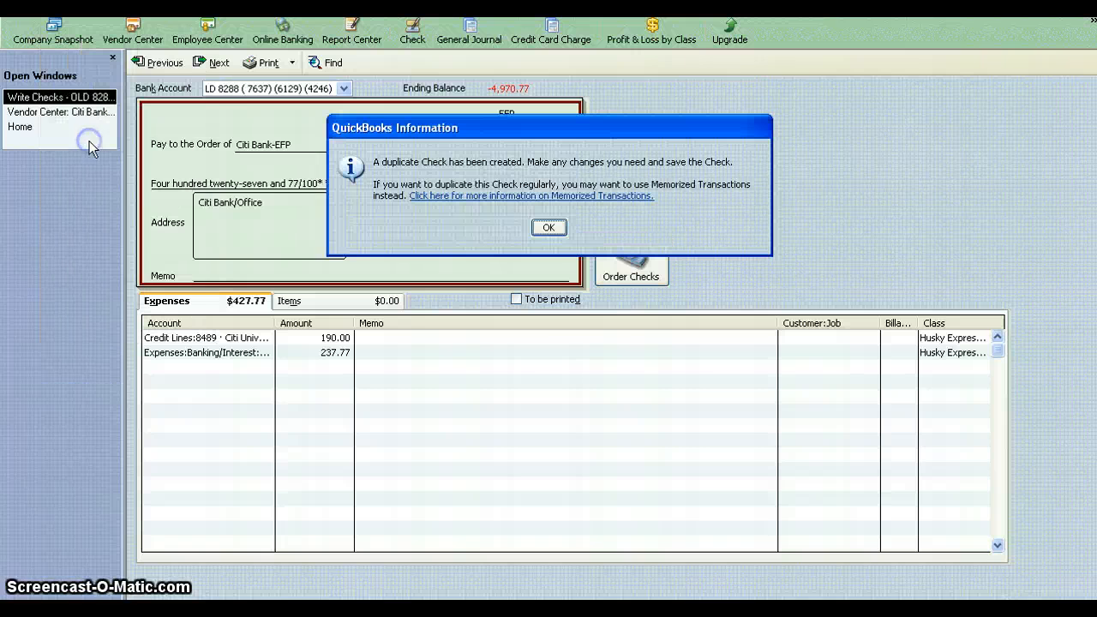
{"action": "left_click", "coordinate": [548, 226]}
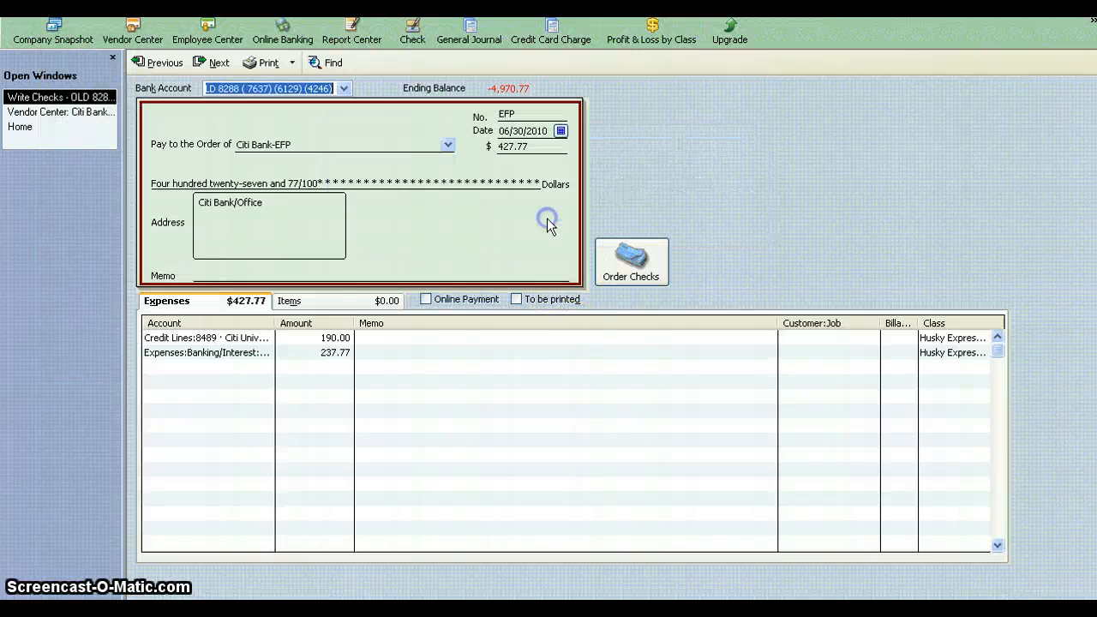
- Set the duplicated check's date to 06/22/2010
{"action": "left_click", "coordinate": [561, 132]}
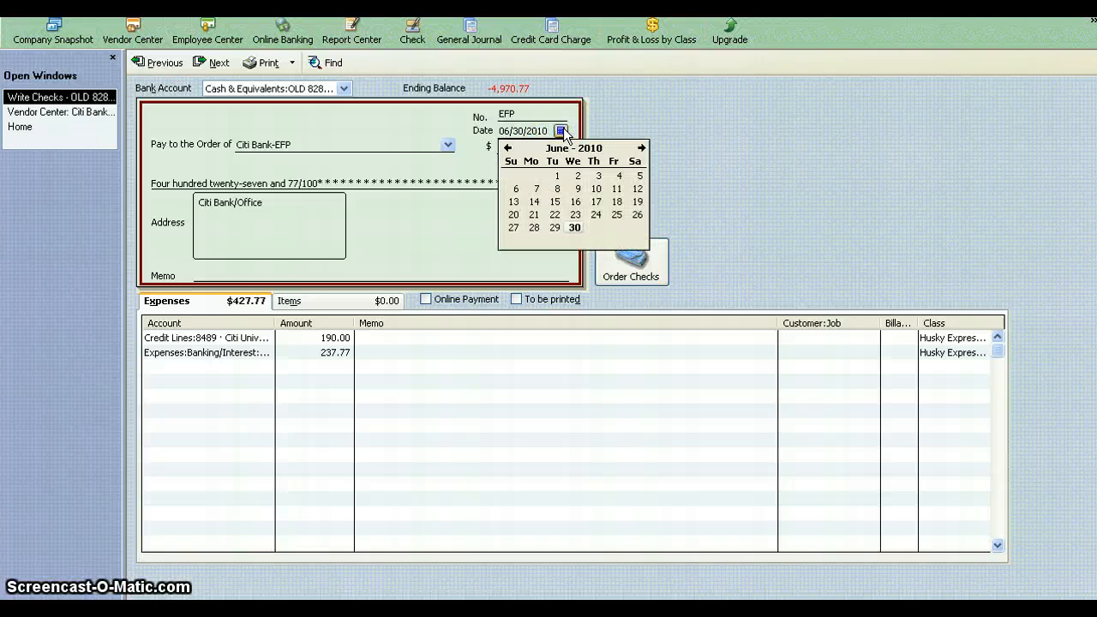
{"action": "left_click", "coordinate": [558, 216]}
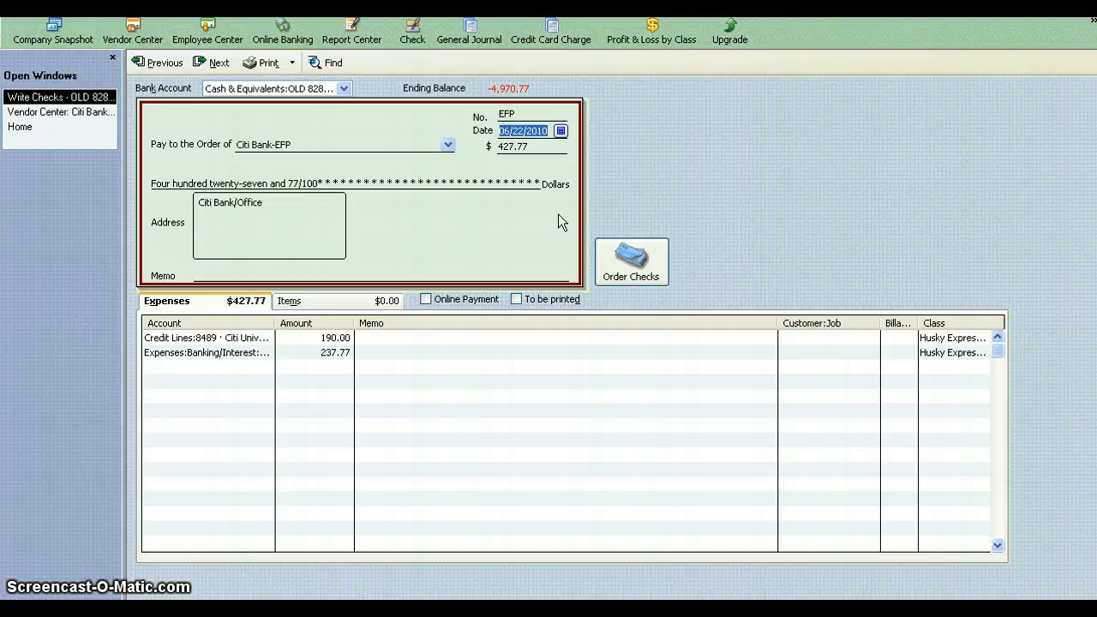
{"action": "left_click", "coordinate": [348, 144]}
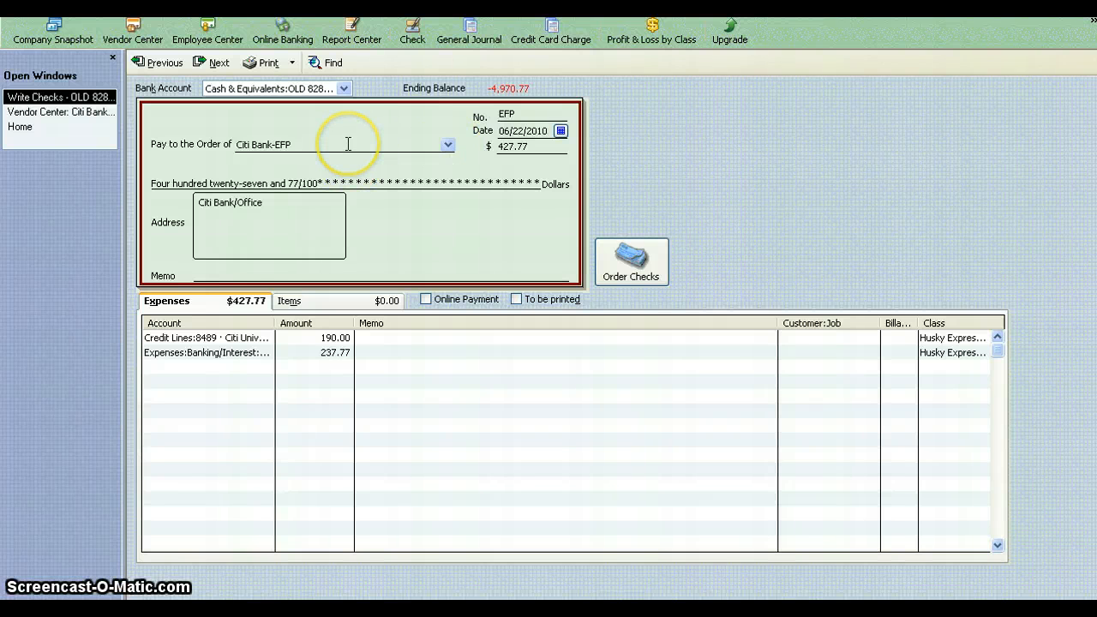
- Copy the interest charged, 228.56, from the PDF statement into the amount of the check's Banking/Interest expense line
{"action": "left_click", "coordinate": [313, 338]}
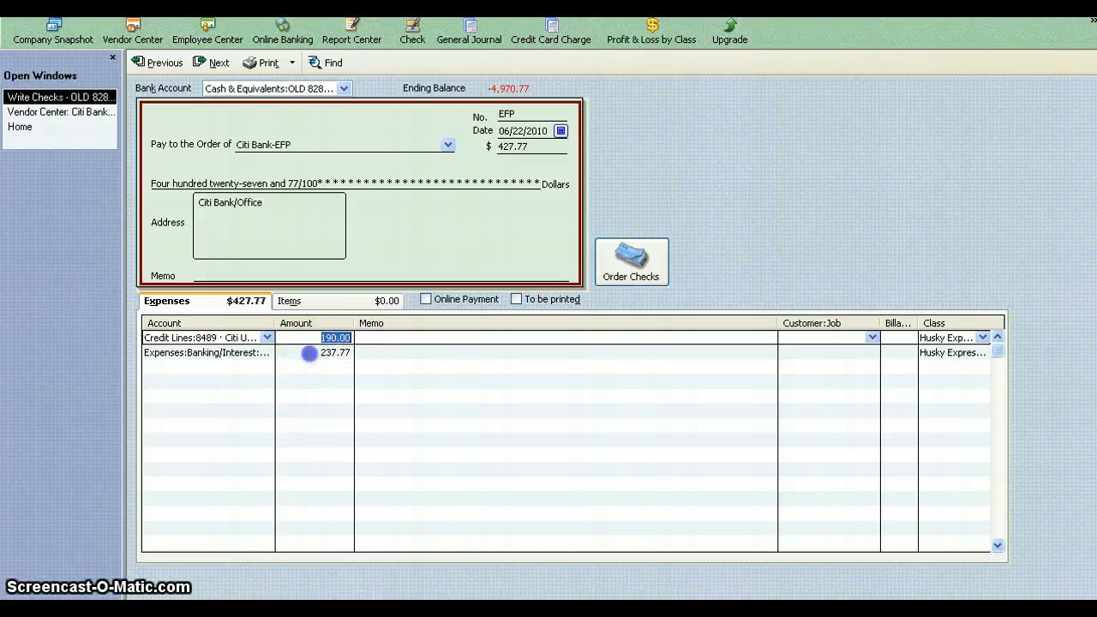
{"action": "left_click", "coordinate": [310, 353]}
{"action": "key", "text": "alt+Tab"}
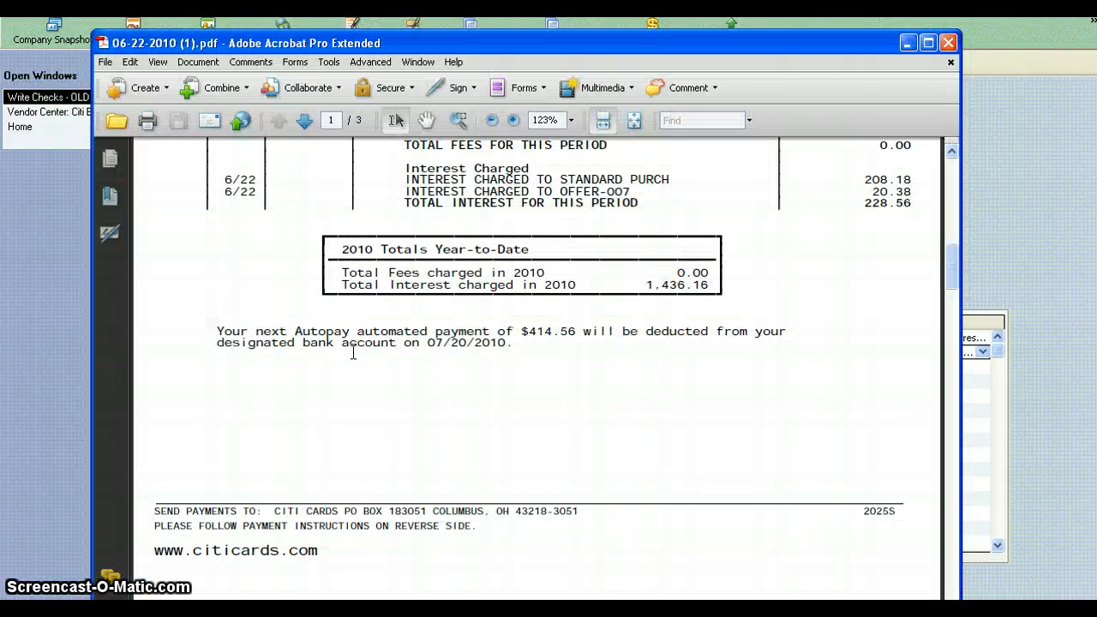
{"action": "left_click_drag", "start_coordinate": [954, 264], "coordinate": [951, 223]}
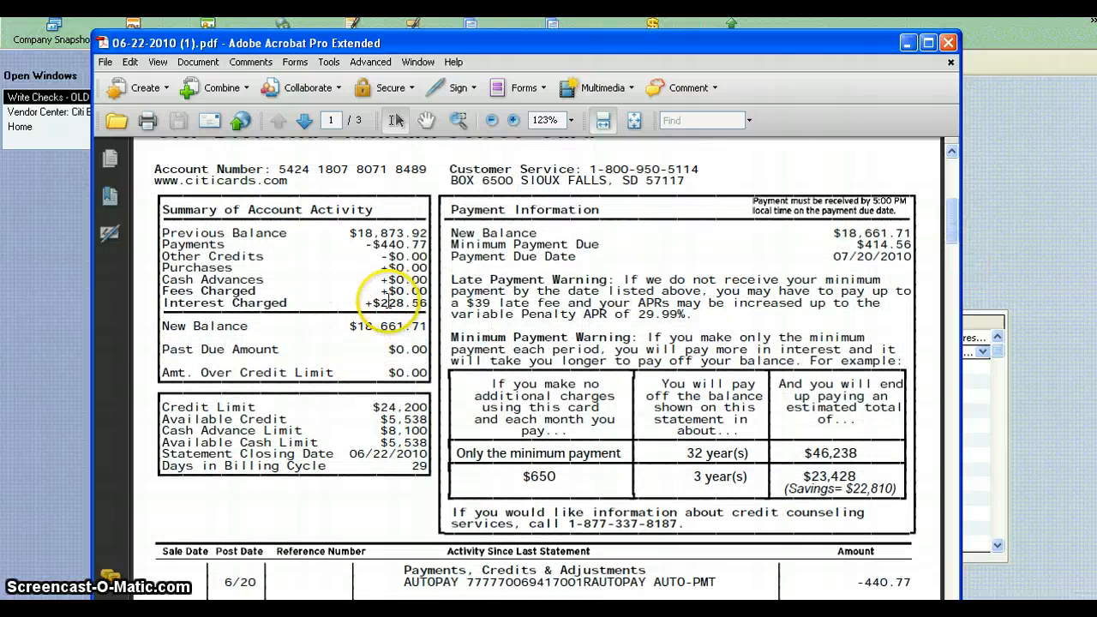
{"action": "left_click_drag", "start_coordinate": [381, 303], "coordinate": [426, 307]}
{"action": "key", "text": "ctrl+c"}
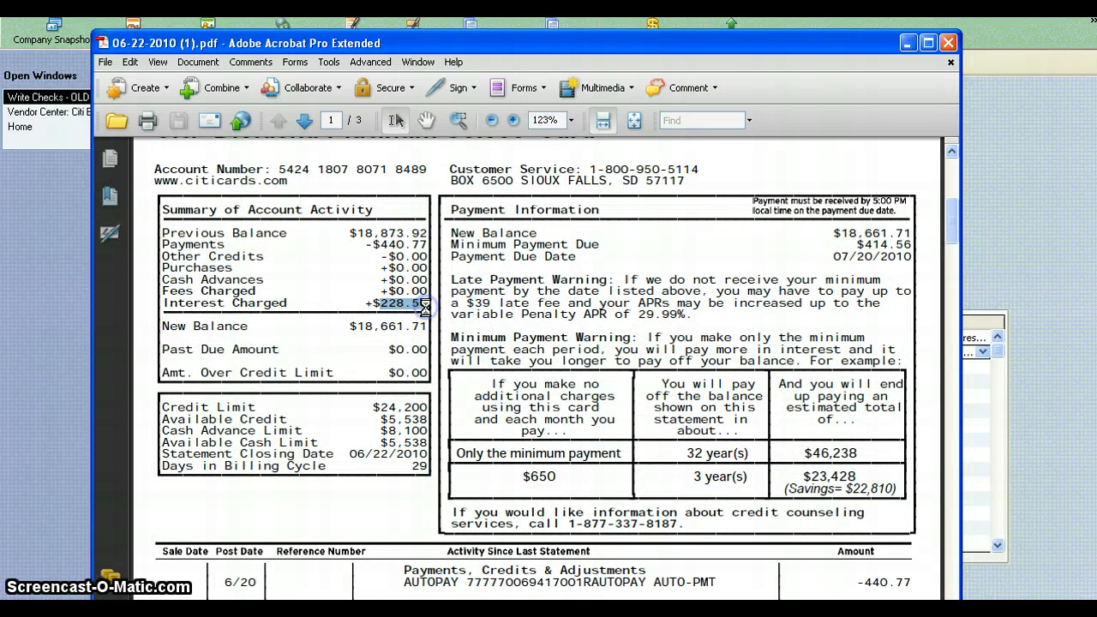
{"action": "key", "text": "alt+Tab"}
{"action": "key", "text": "ctrl+v"}
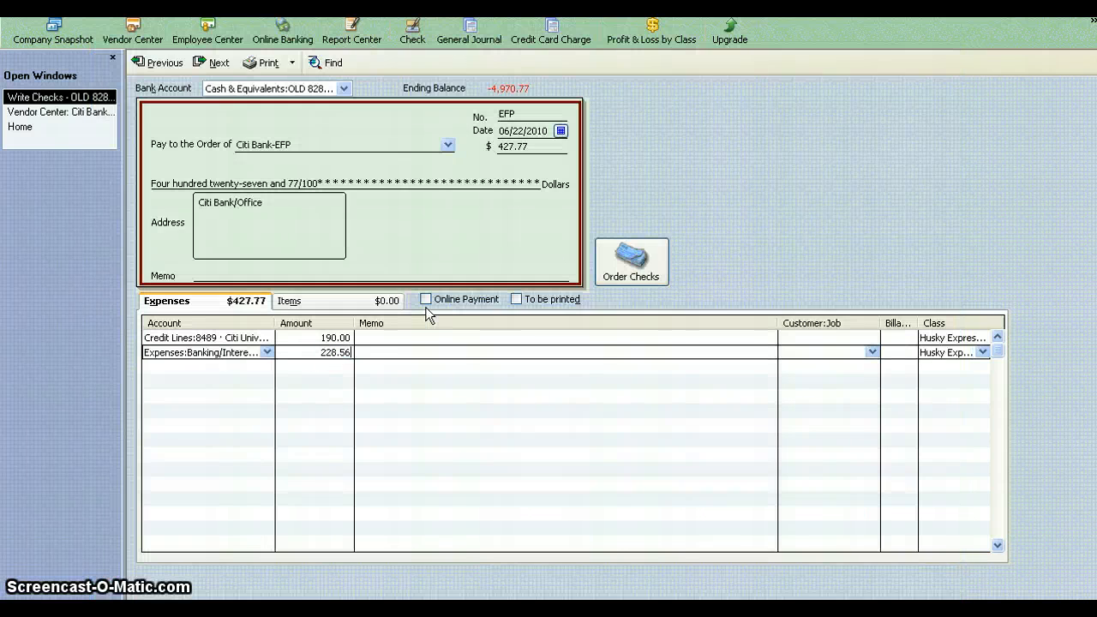
- Copy the minimum payment due, 414.56, from the PDF statement into the check's payment amount
{"action": "left_click_drag", "start_coordinate": [528, 146], "coordinate": [513, 146]}
{"action": "key", "text": "alt+Tab"}
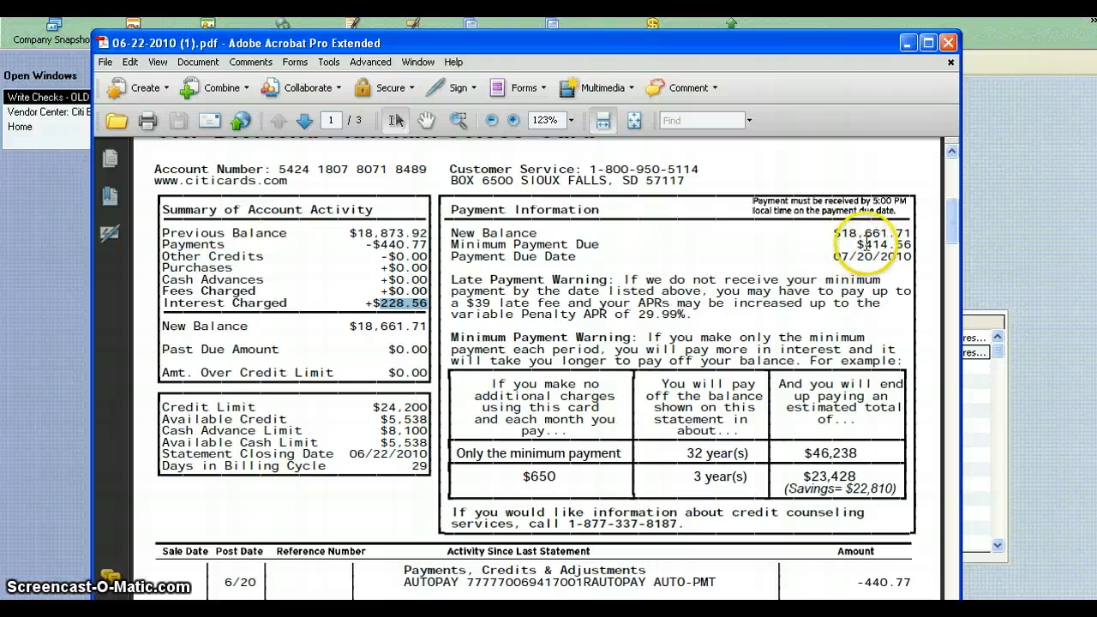
{"action": "left_click_drag", "start_coordinate": [855, 244], "coordinate": [916, 246]}
{"action": "key", "text": "ctrl+c"}
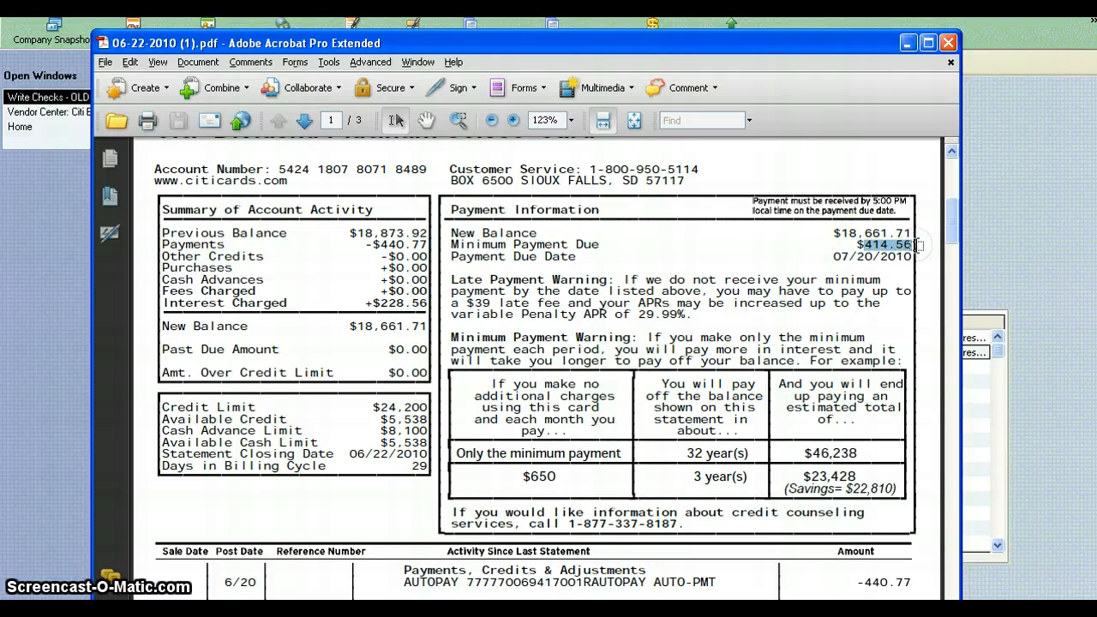
{"action": "key", "text": "alt+Tab"}
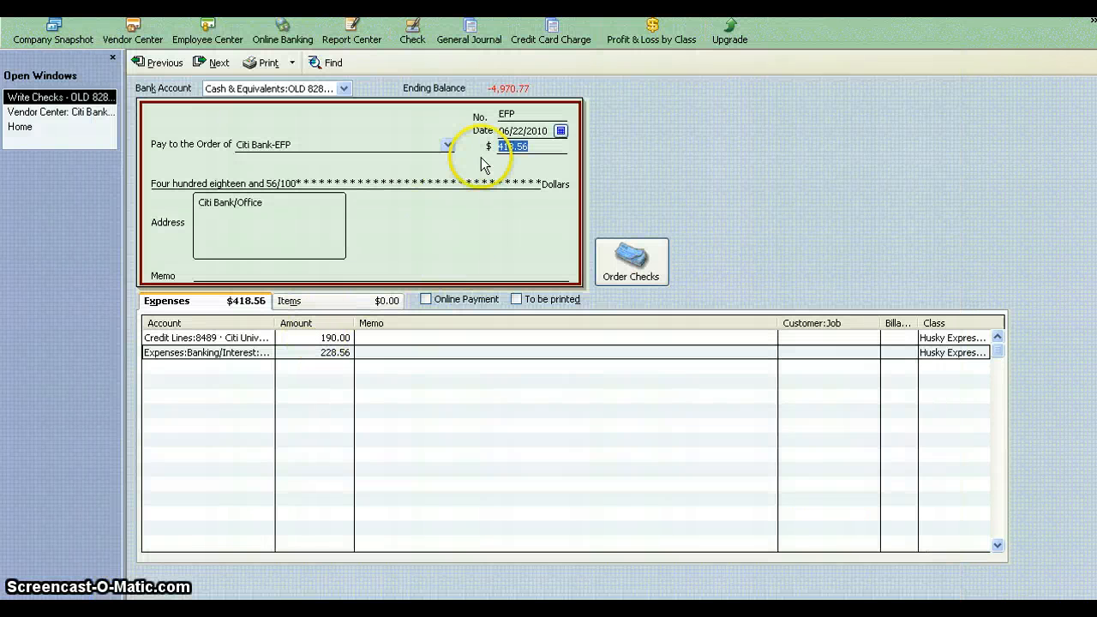
{"action": "key", "text": "ctrl+v"}
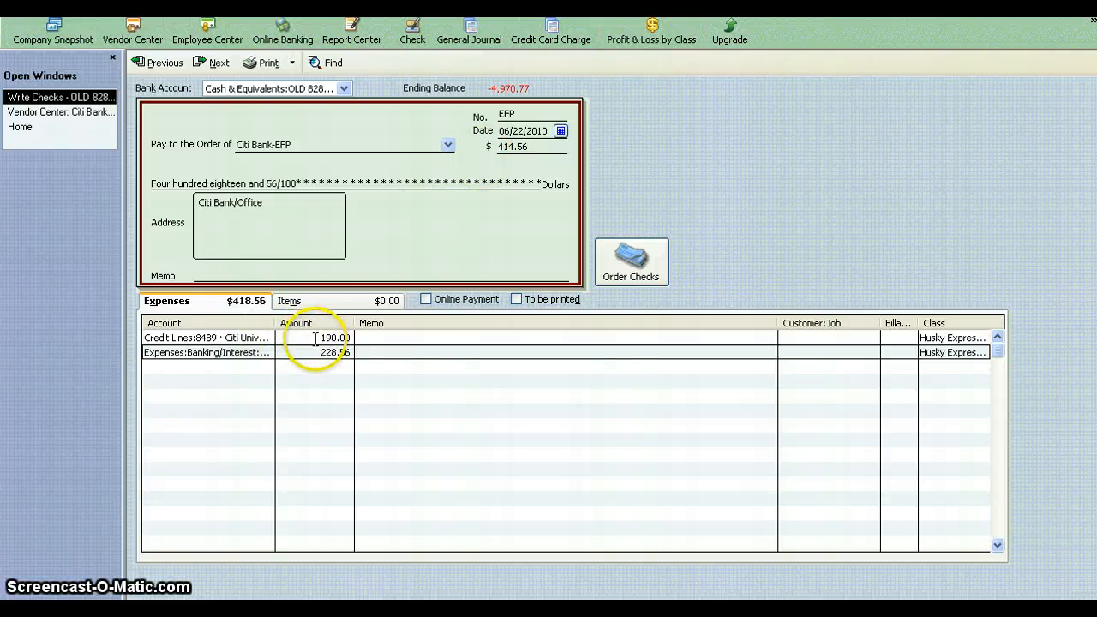
- Set the amount of the check's Credit Lines expense line to 414.56 minus the 228.56 interest, giving 186.00
{"action": "left_click", "coordinate": [343, 337]}
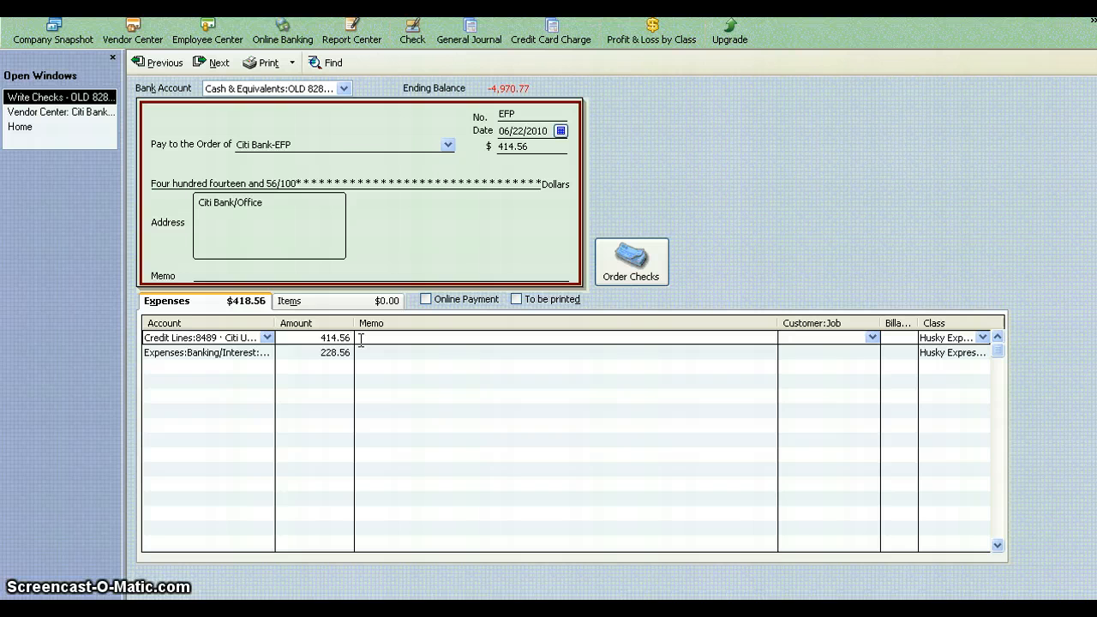
{"action": "type", "text": "- 228.5"}
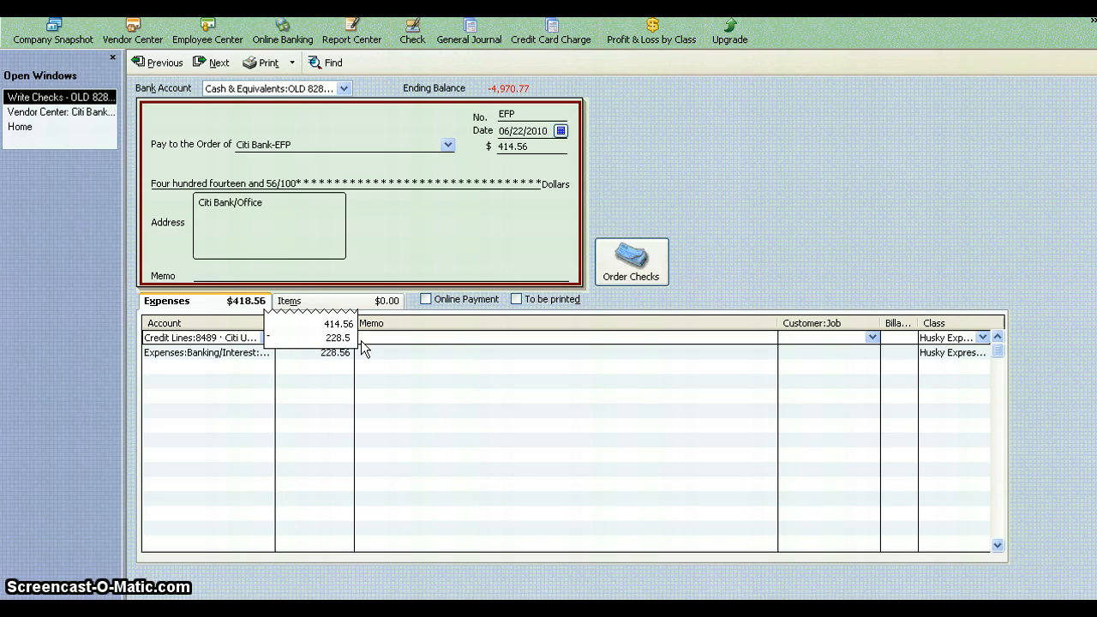
{"action": "left_click", "coordinate": [334, 353]}
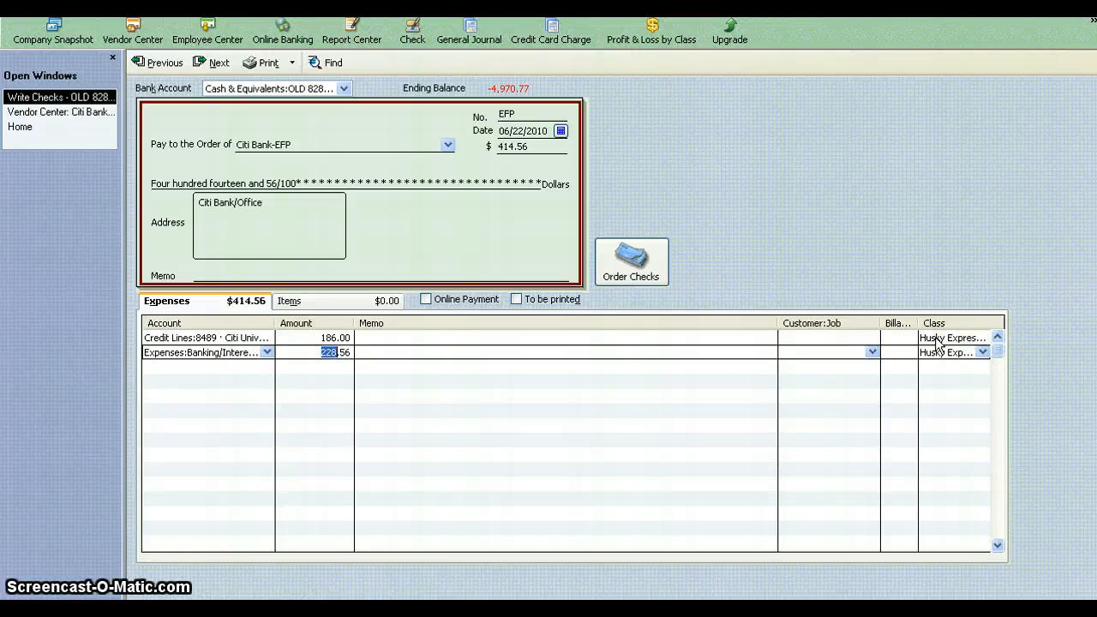
{"action": "left_click", "coordinate": [846, 324]}
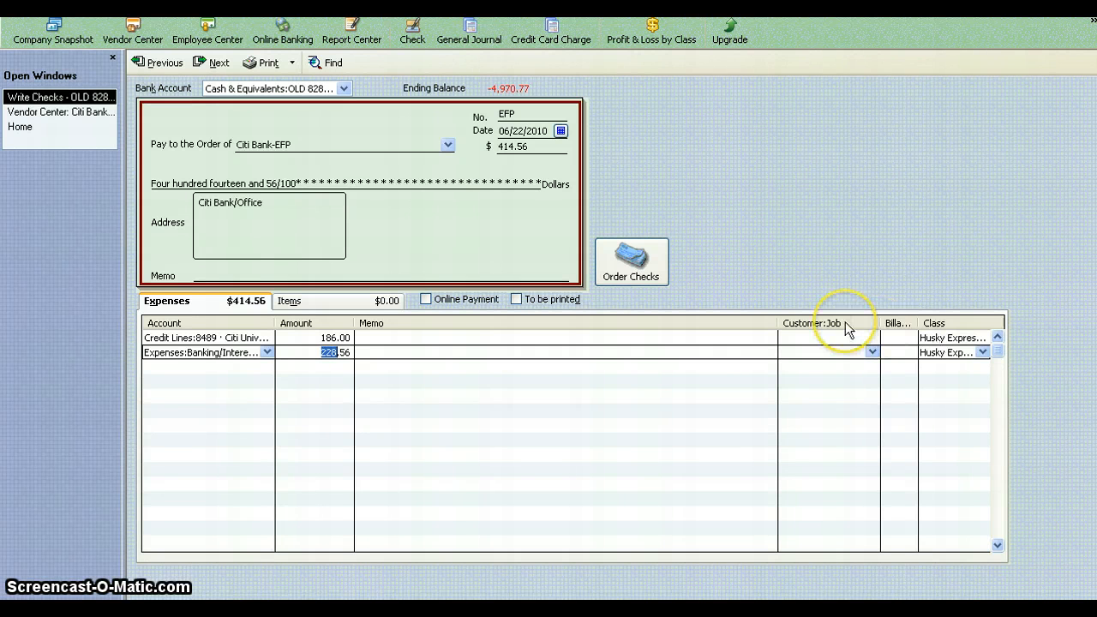
- Copy the payment due date, 07/20/2010, from the PDF statement into the check's date in QuickBooks
{"action": "key", "text": "alt+Tab"}
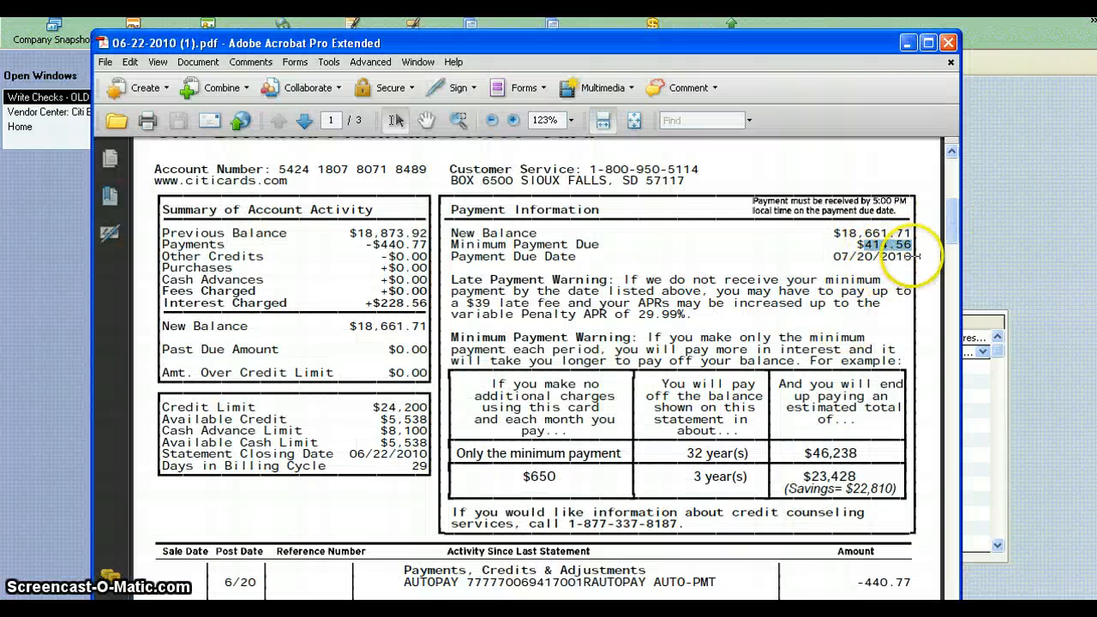
{"action": "left_click_drag", "start_coordinate": [910, 256], "coordinate": [838, 255]}
{"action": "key", "text": "ctrl+c"}
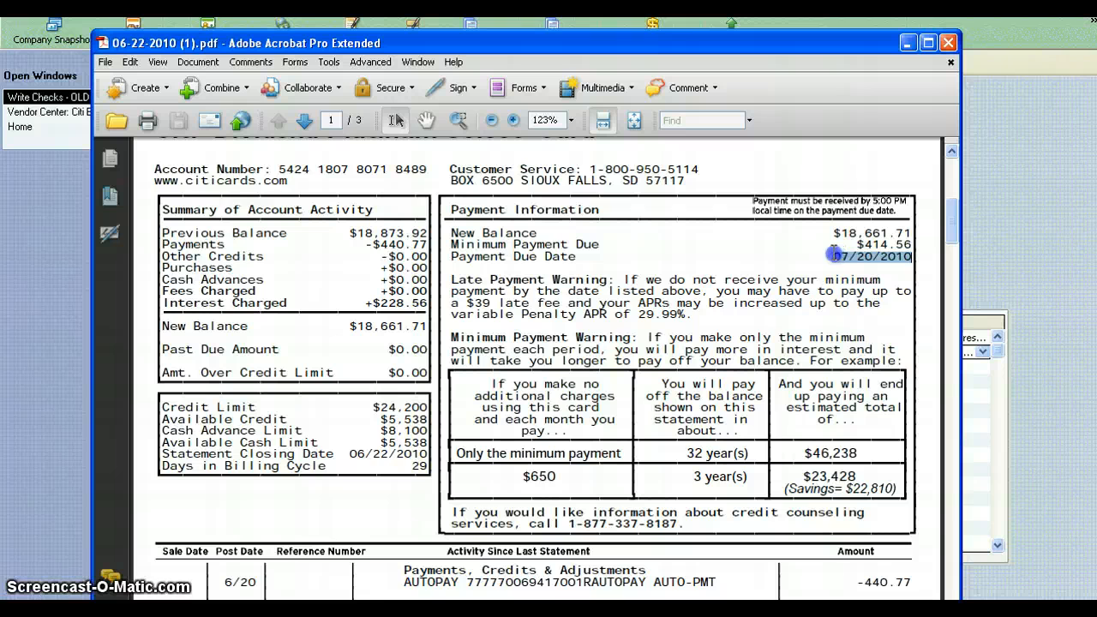
{"action": "key", "text": "alt+Tab"}
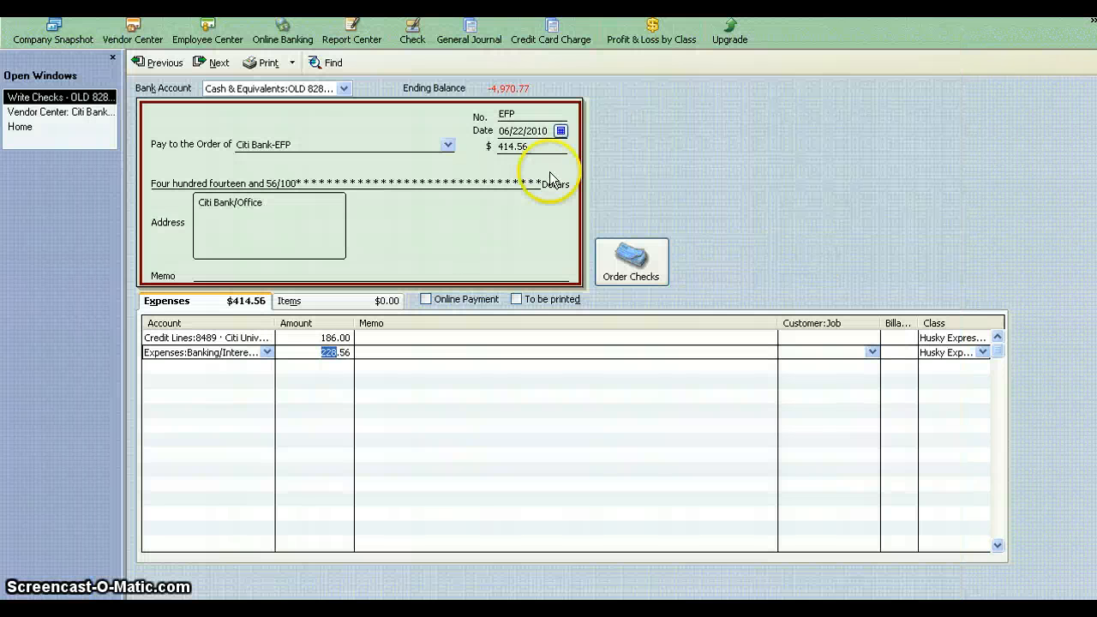
{"action": "left_click", "coordinate": [551, 130]}
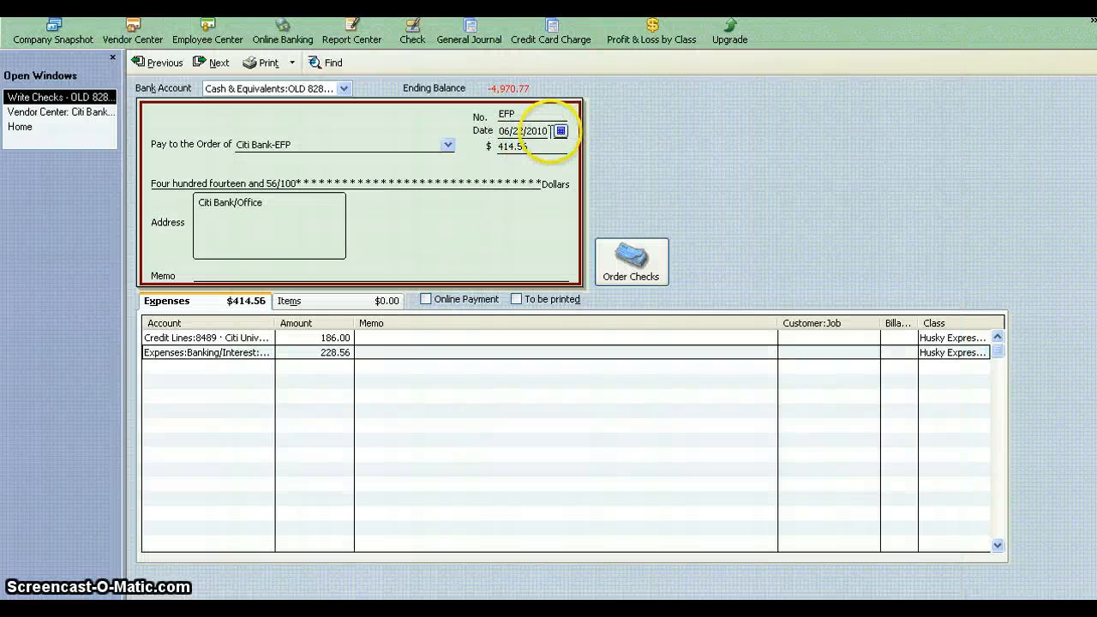
{"action": "left_click_drag", "start_coordinate": [551, 131], "coordinate": [463, 137]}
{"action": "key", "text": "ctrl+v"}
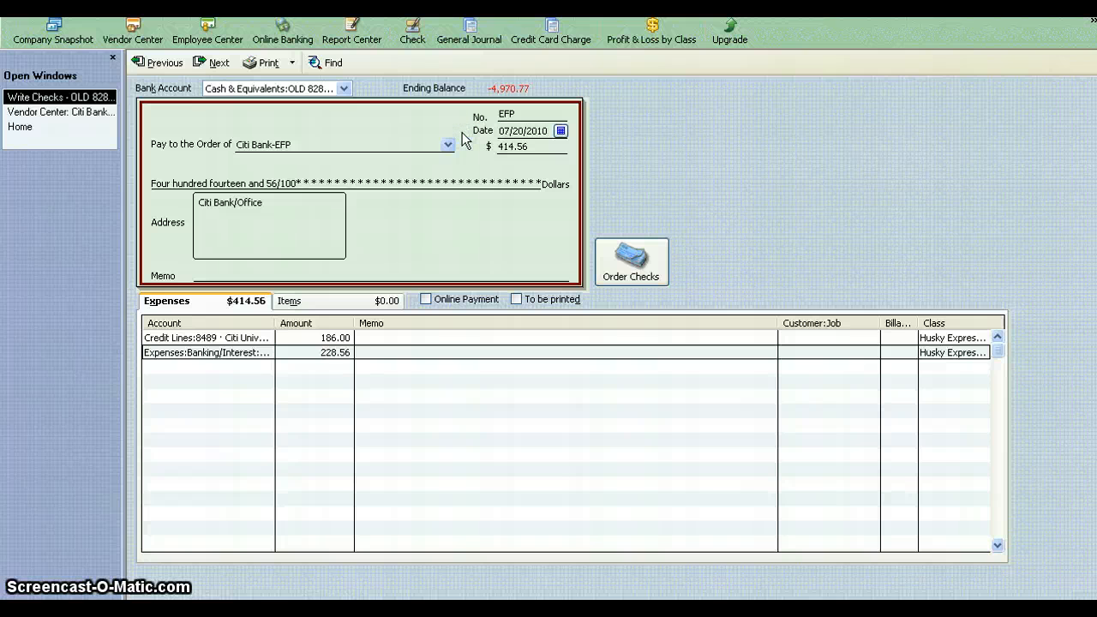
{"action": "key", "text": "Tab"}
{"action": "key", "text": "Tab"}
{"action": "left_click", "coordinate": [342, 88]}
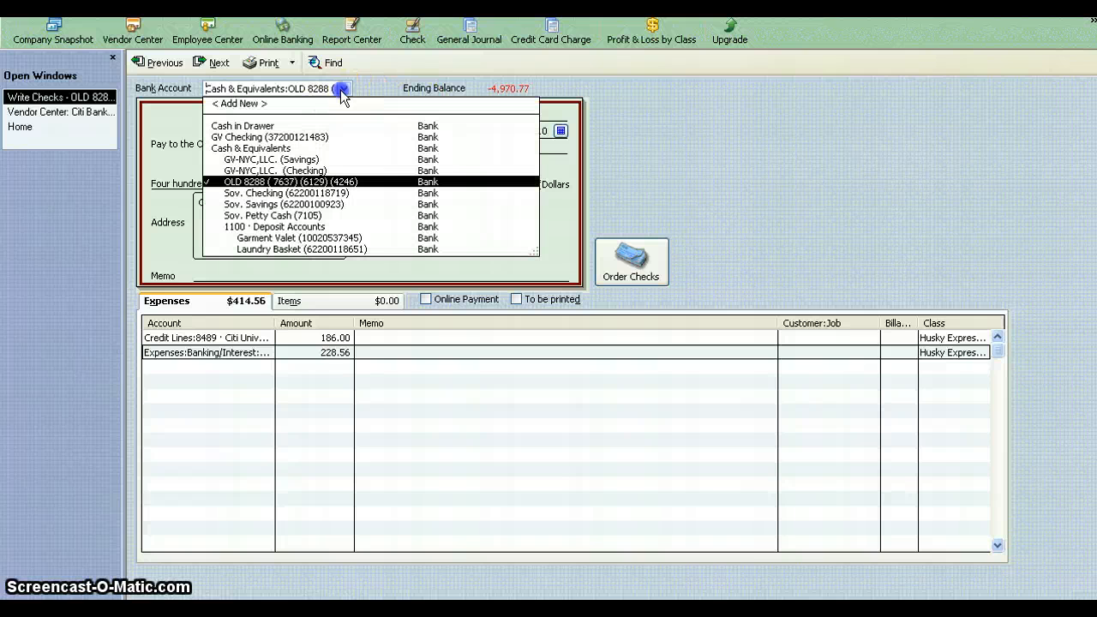
{"action": "left_click", "coordinate": [342, 90]}
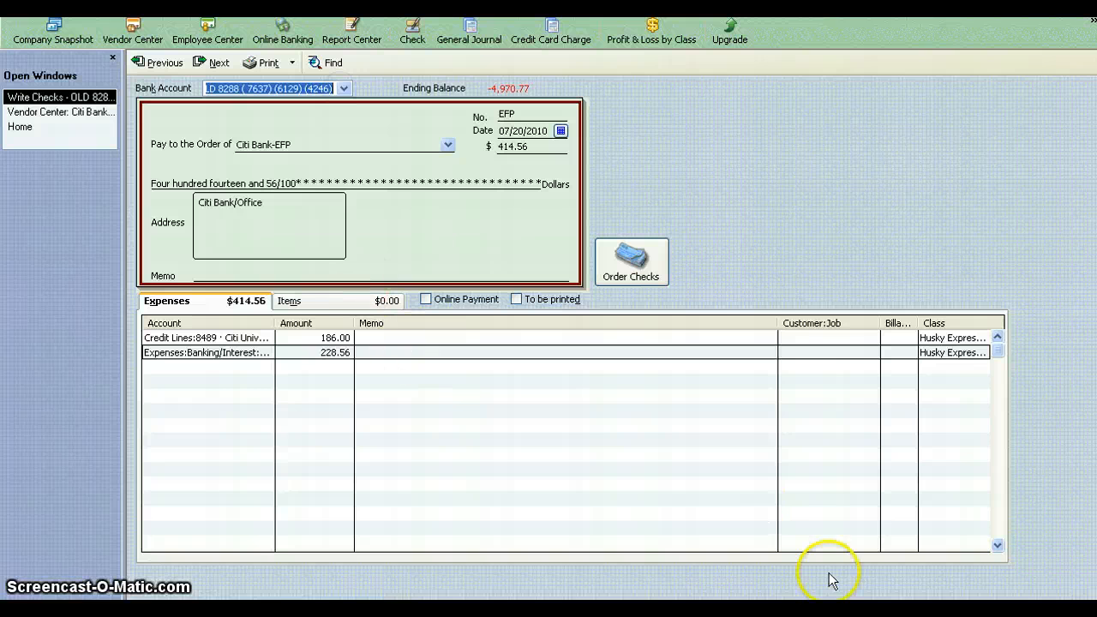